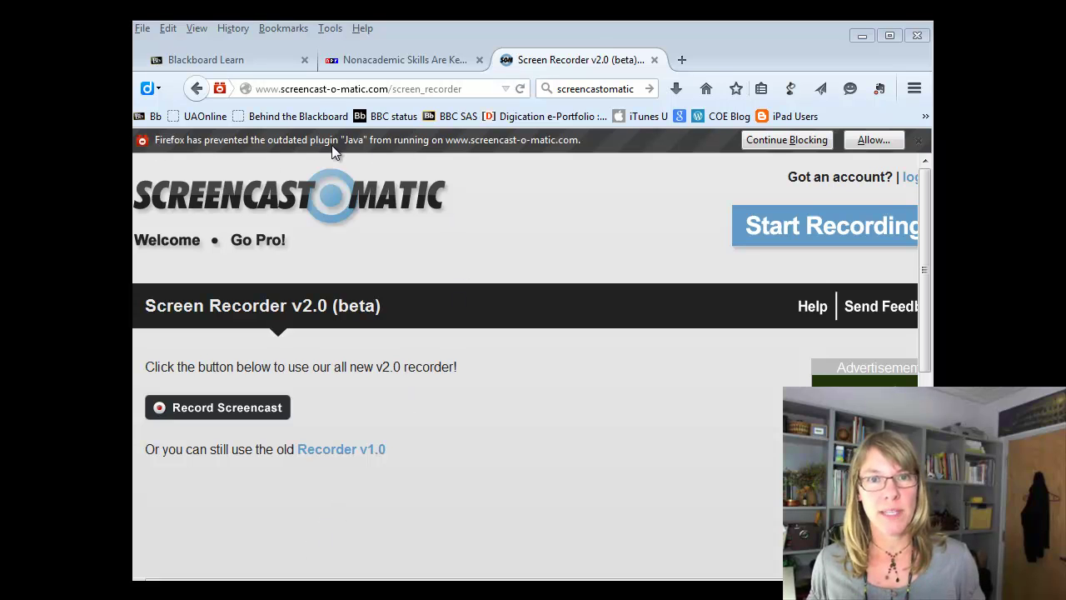
Step: Always allow the Java plugin on the site and start Record Screencast
{"action": "left_click", "coordinate": [874, 140]}
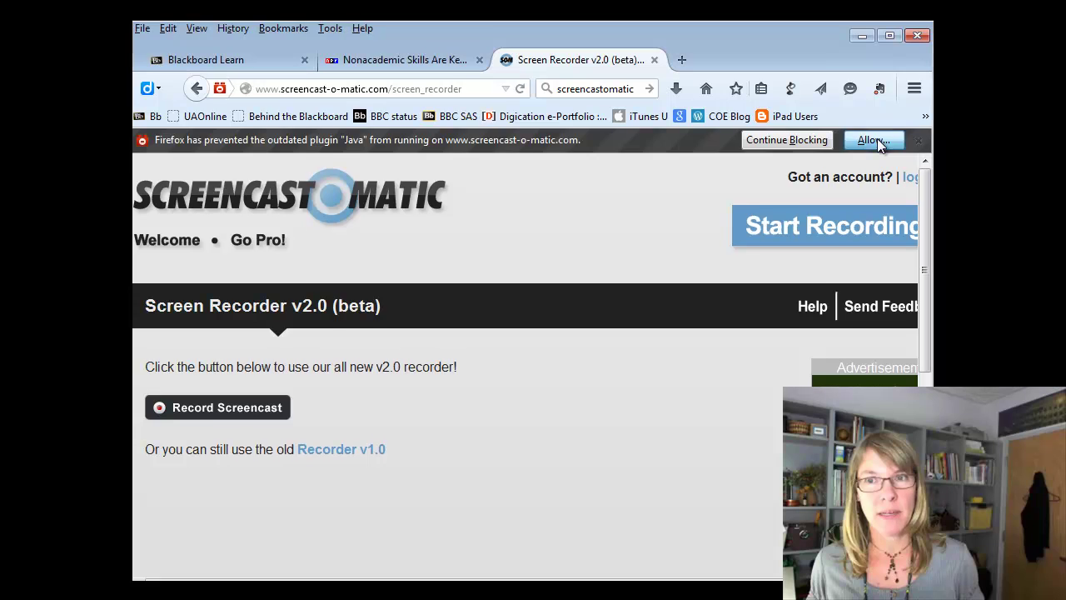
{"action": "left_click", "coordinate": [372, 194]}
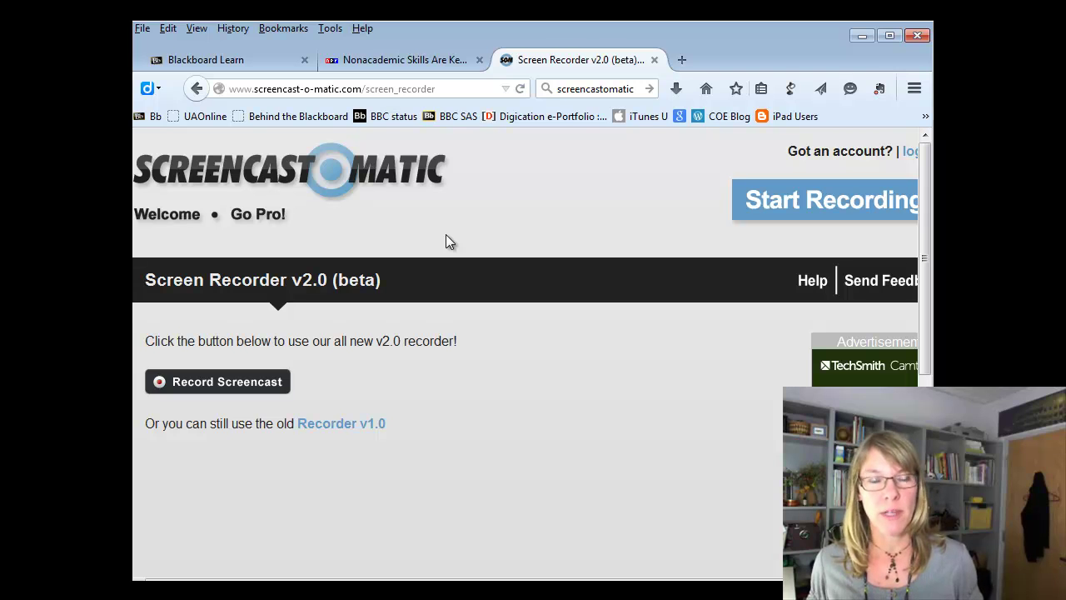
{"action": "left_click", "coordinate": [191, 383]}
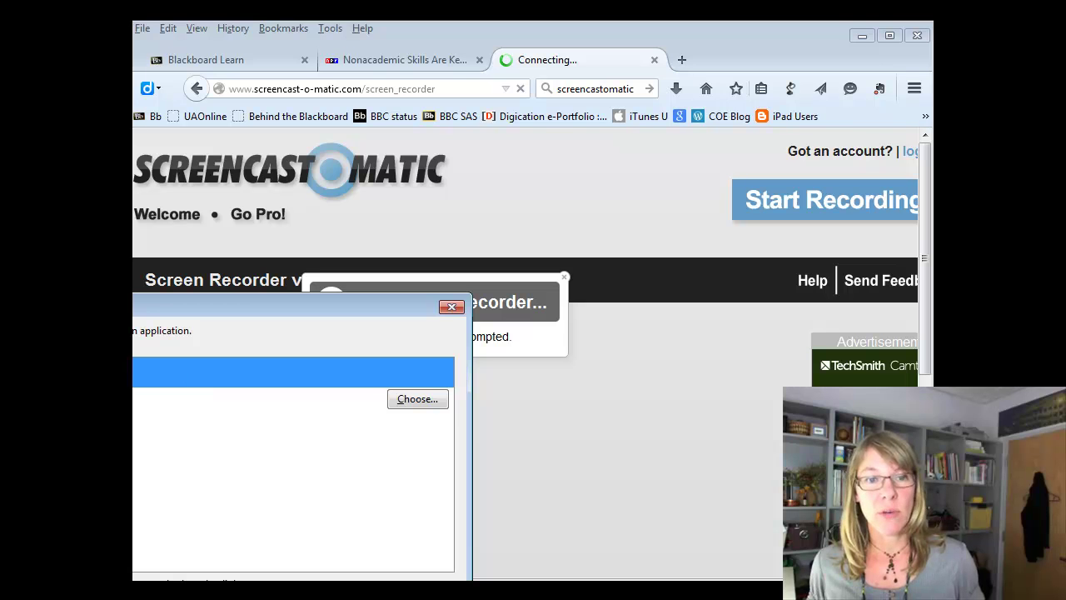
Step: In the Launch Application dialog, tick Remember my choice and confirm with OK
{"action": "left_click_drag", "start_coordinate": [141, 301], "coordinate": [427, 213]}
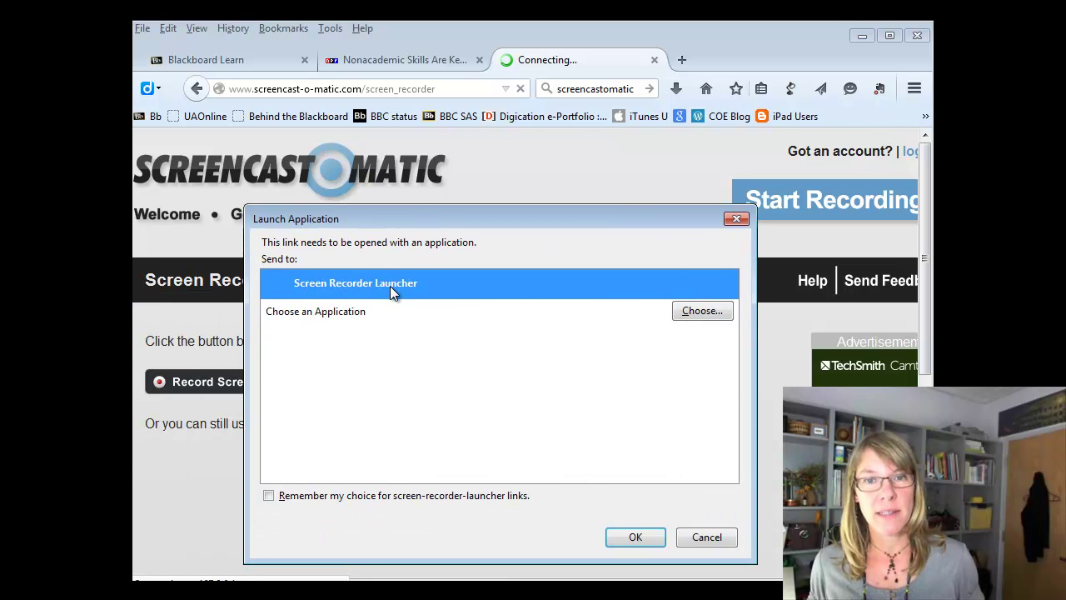
{"action": "left_click", "coordinate": [269, 496]}
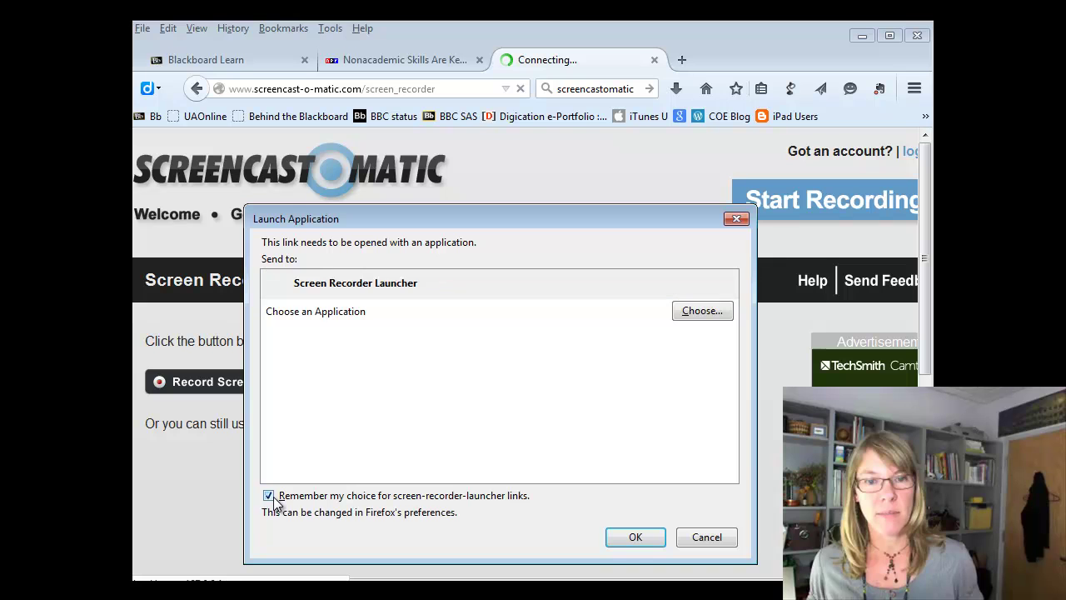
{"action": "left_click", "coordinate": [354, 289]}
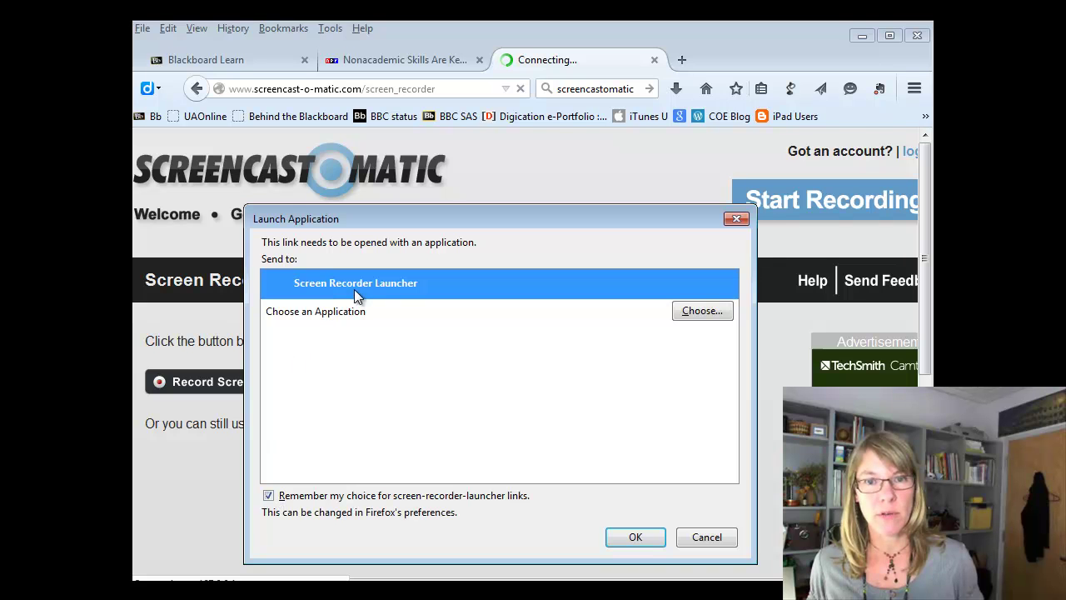
{"action": "left_click", "coordinate": [638, 537]}
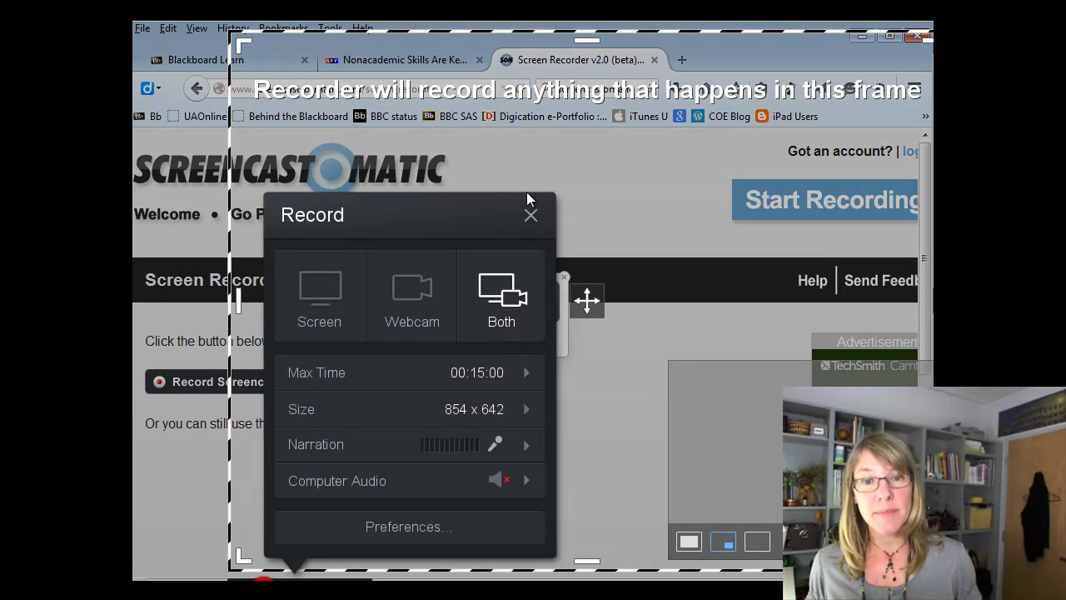
Step: Nudge the frame up-left and set narration to the HD Pro Webcam C910 microphone
{"action": "left_click_drag", "start_coordinate": [525, 30], "coordinate": [518, 16]}
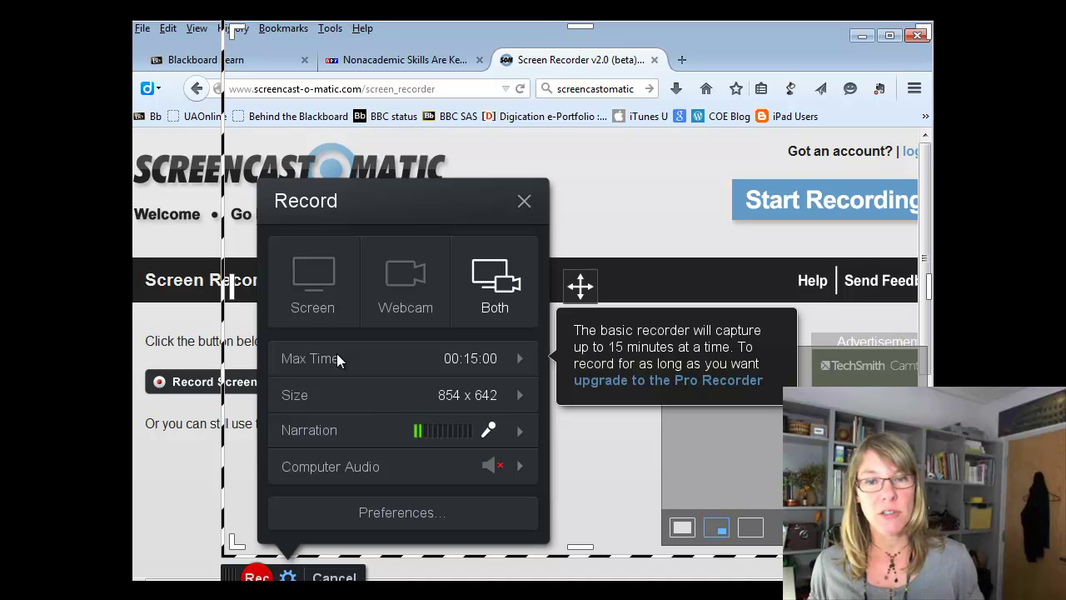
{"action": "left_click", "coordinate": [520, 431]}
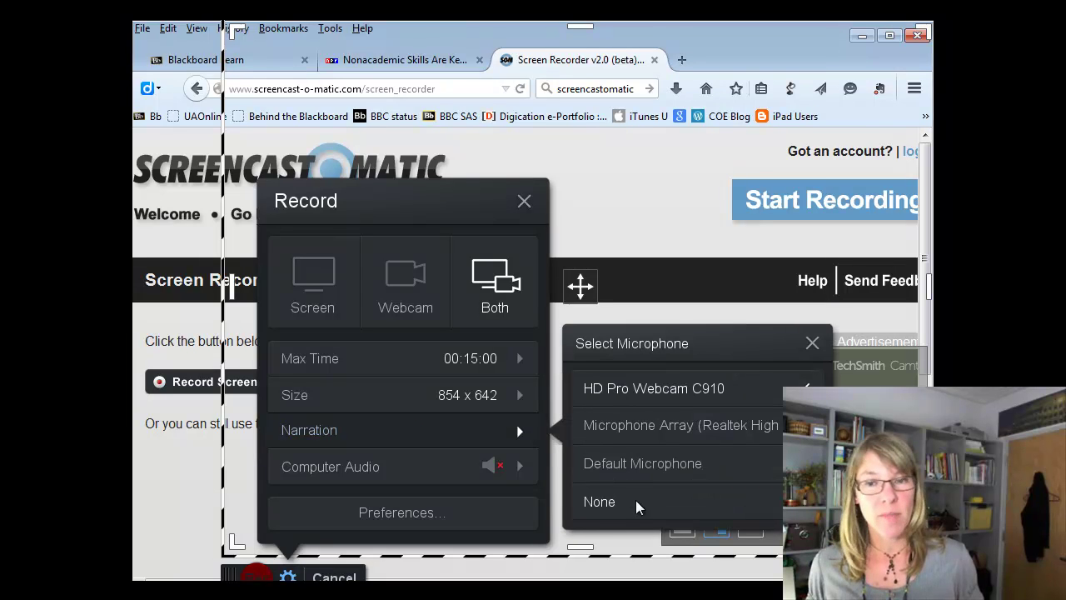
{"action": "left_click", "coordinate": [651, 391]}
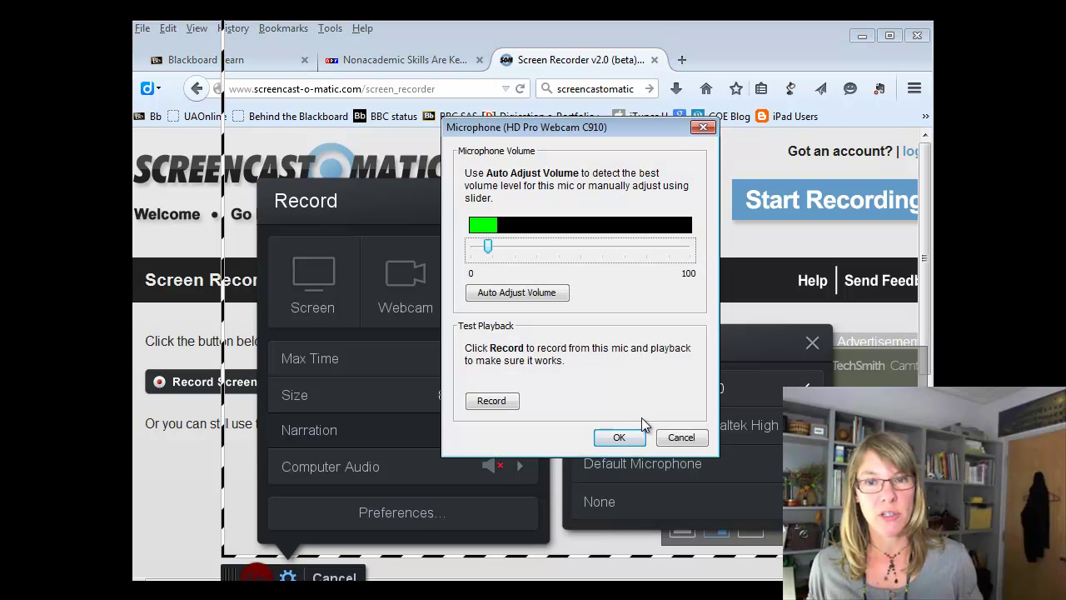
{"action": "left_click", "coordinate": [627, 439]}
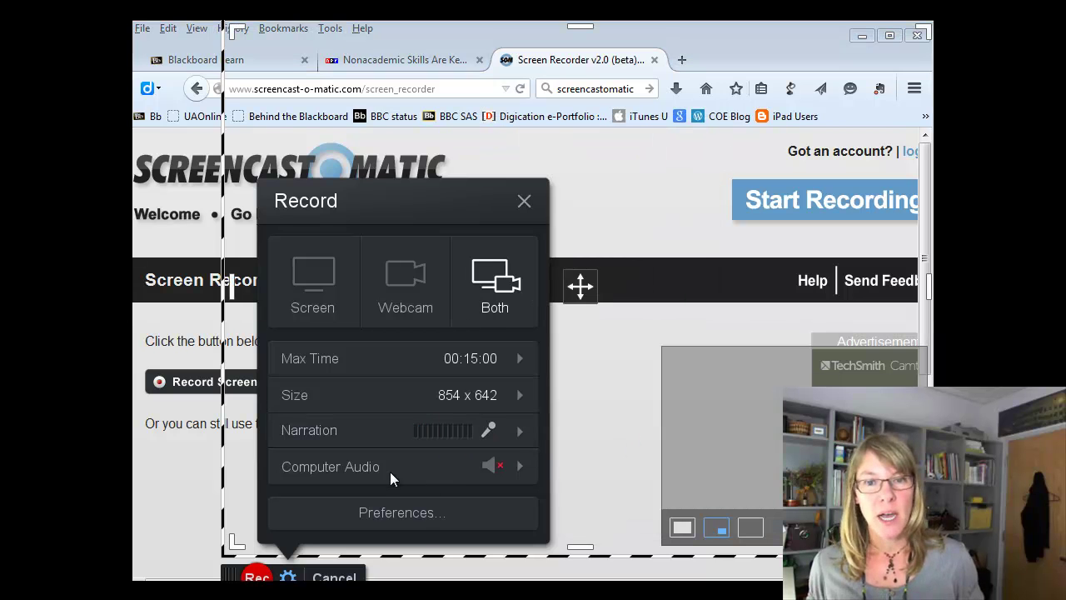
Step: Switch the recorder to Screen-only mode and shift the recording frame left
{"action": "mouse_move", "coordinate": [390, 471]}
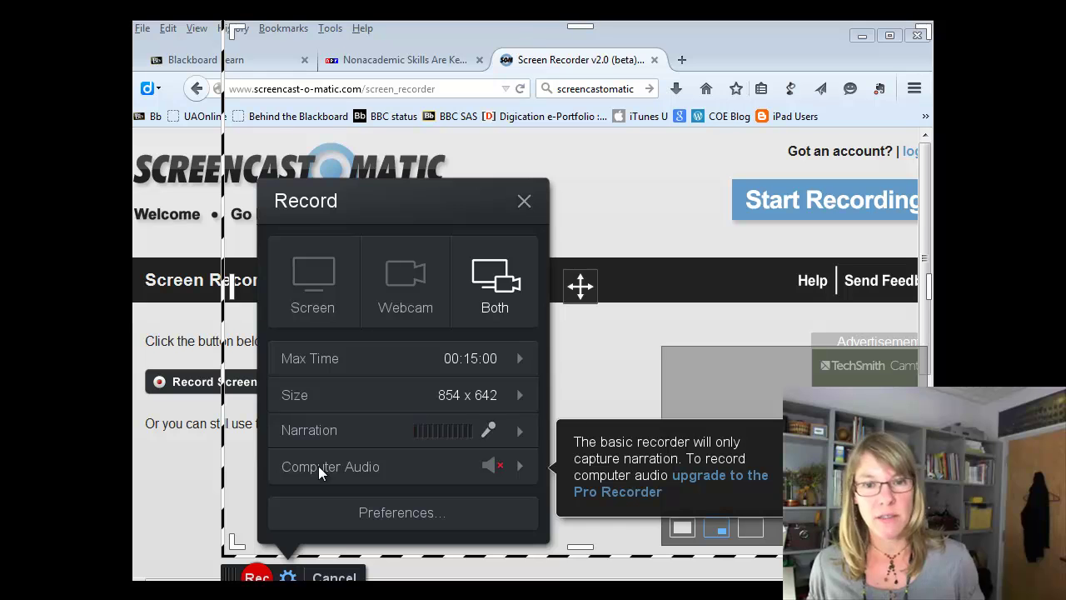
{"action": "left_click", "coordinate": [314, 279]}
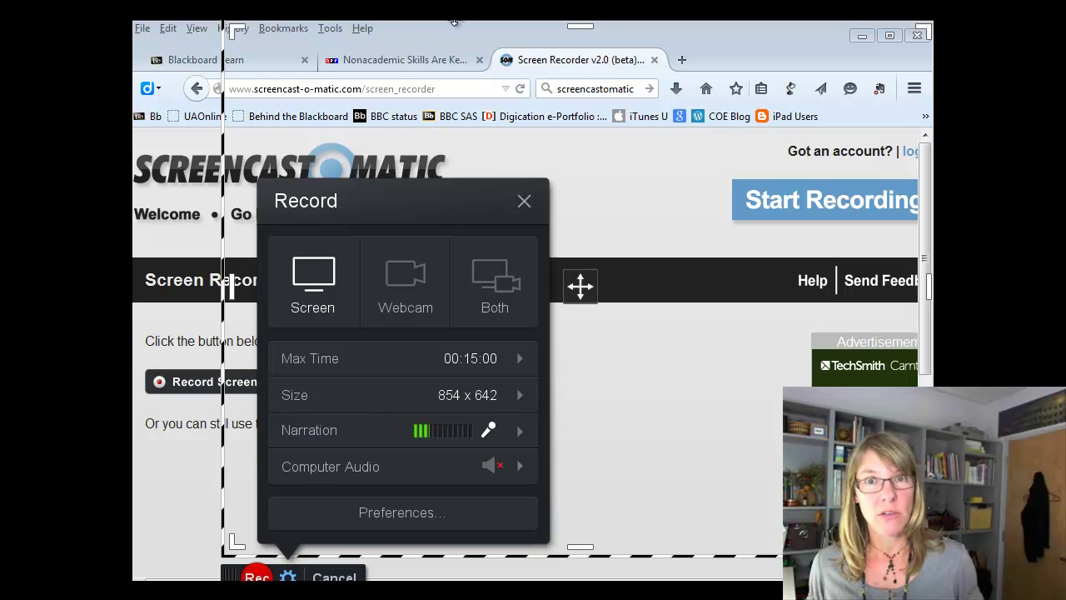
{"action": "left_click_drag", "start_coordinate": [454, 25], "coordinate": [369, 26]}
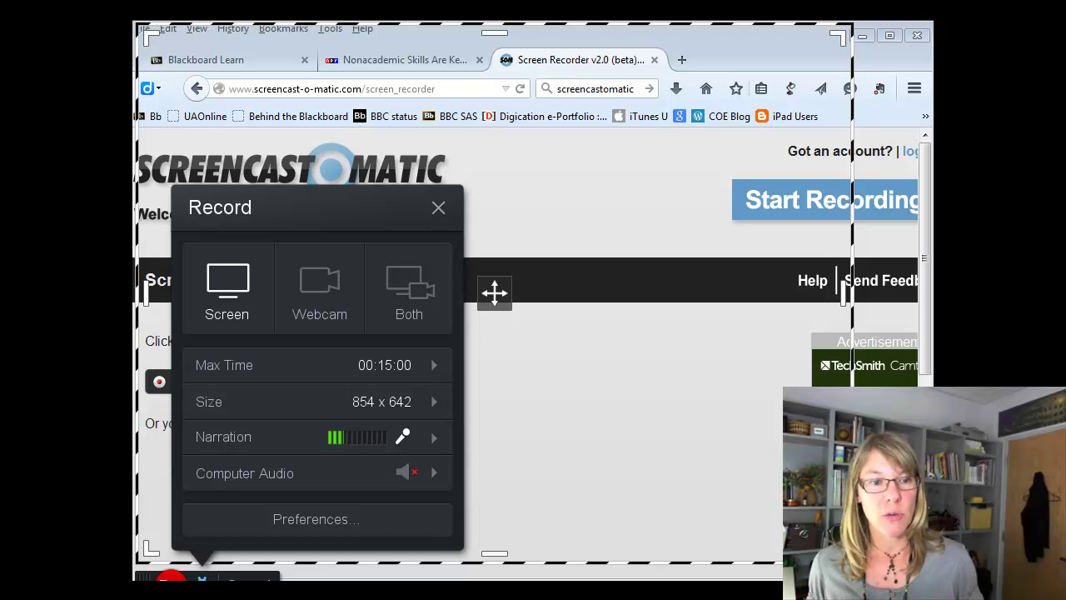
Step: Return to PowerPoint's editing view and resize the capture frame to 854 x 582
{"action": "key", "text": "alt+Tab"}
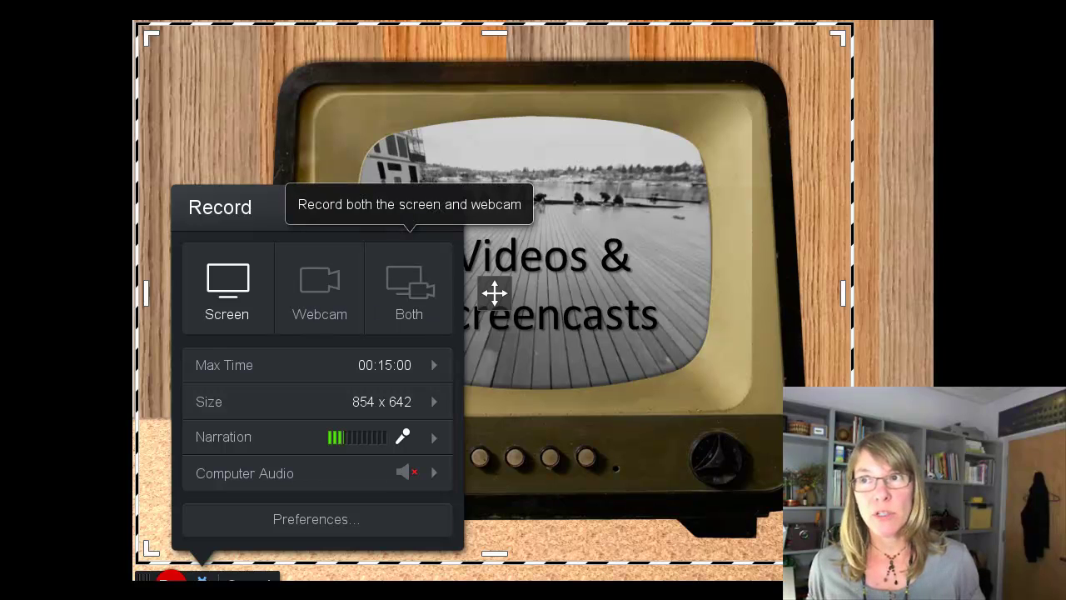
{"action": "key", "text": "Escape"}
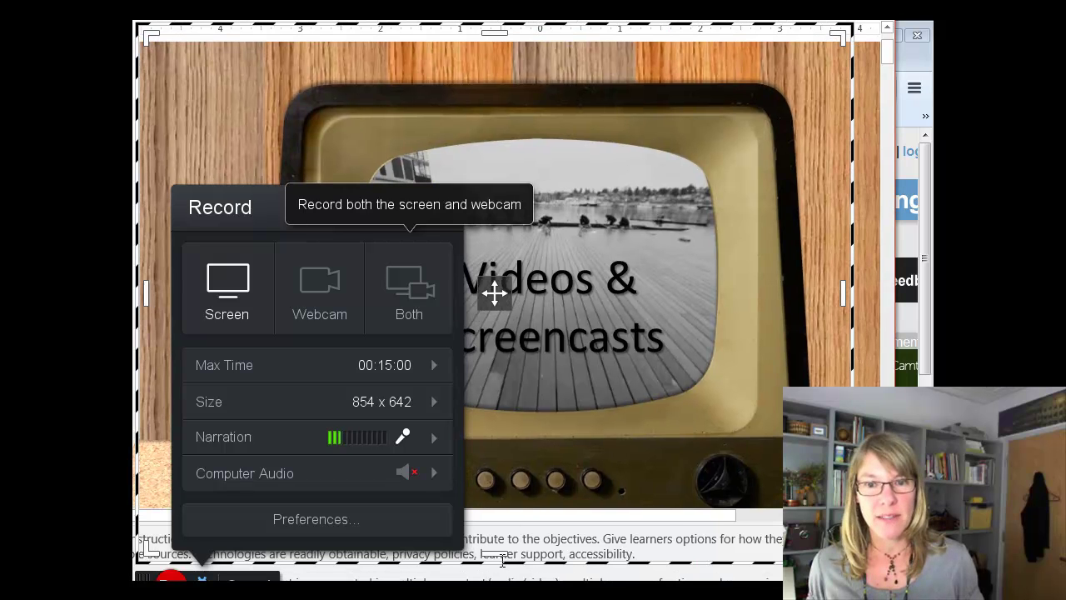
{"action": "left_click_drag", "start_coordinate": [503, 561], "coordinate": [507, 512]}
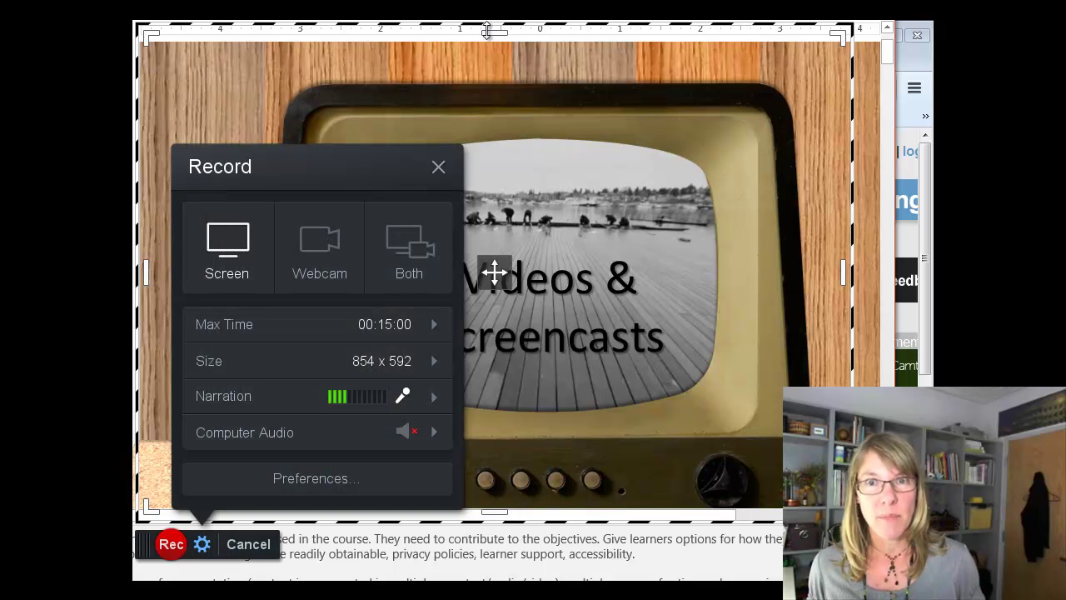
{"action": "left_click_drag", "start_coordinate": [487, 31], "coordinate": [489, 41]}
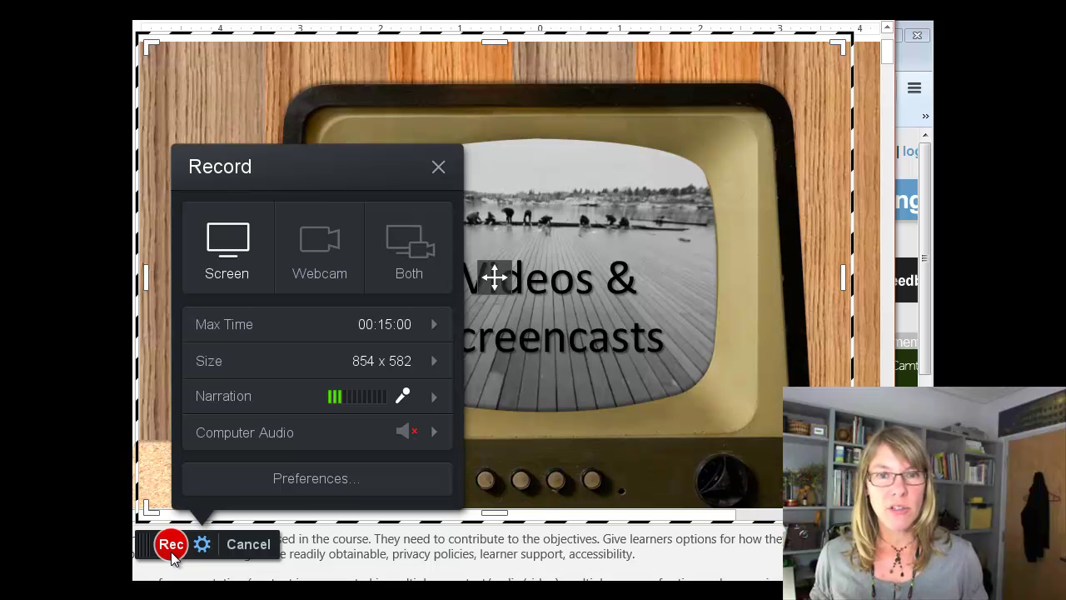
Step: Start a take over the slide, then stop it to show the Rec/Play/Done bar
{"action": "left_click", "coordinate": [172, 553]}
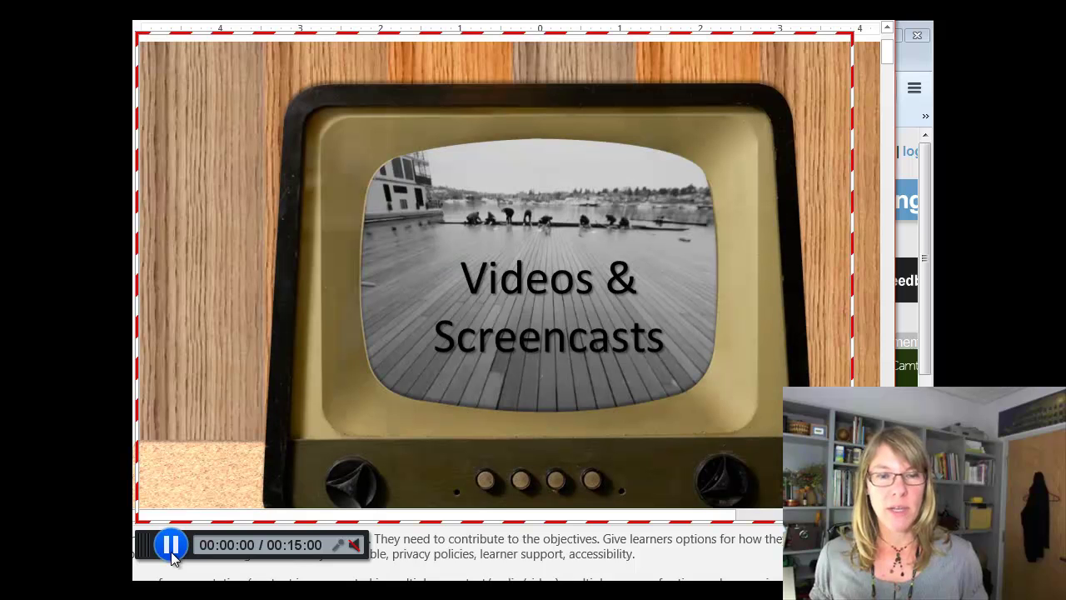
{"action": "left_click", "coordinate": [171, 552]}
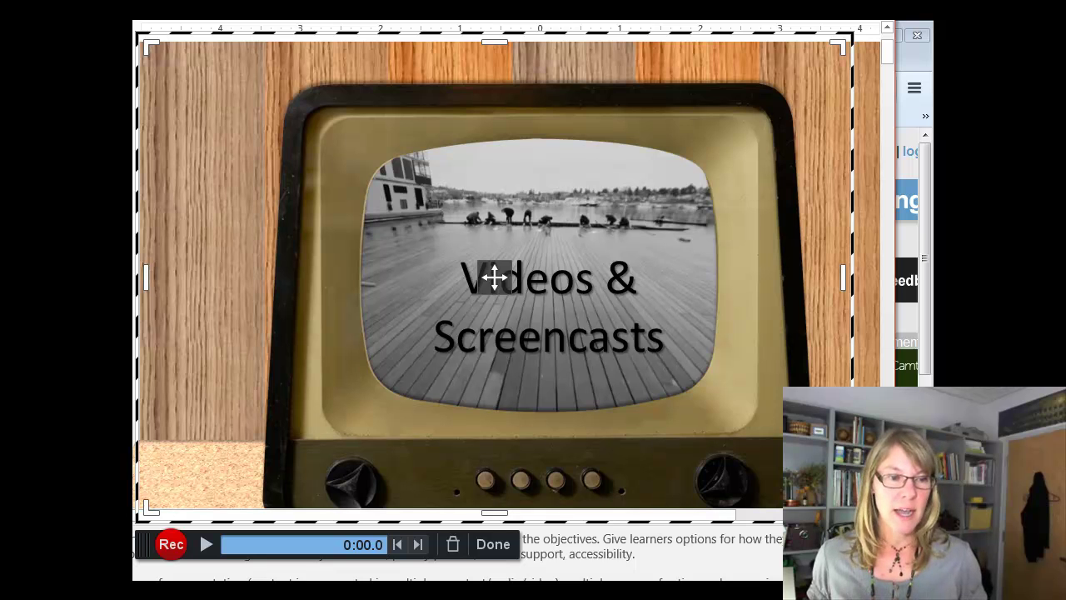
Step: Switch to Firefox and bring up the NPR article tab
{"action": "key", "text": "alt+Tab"}
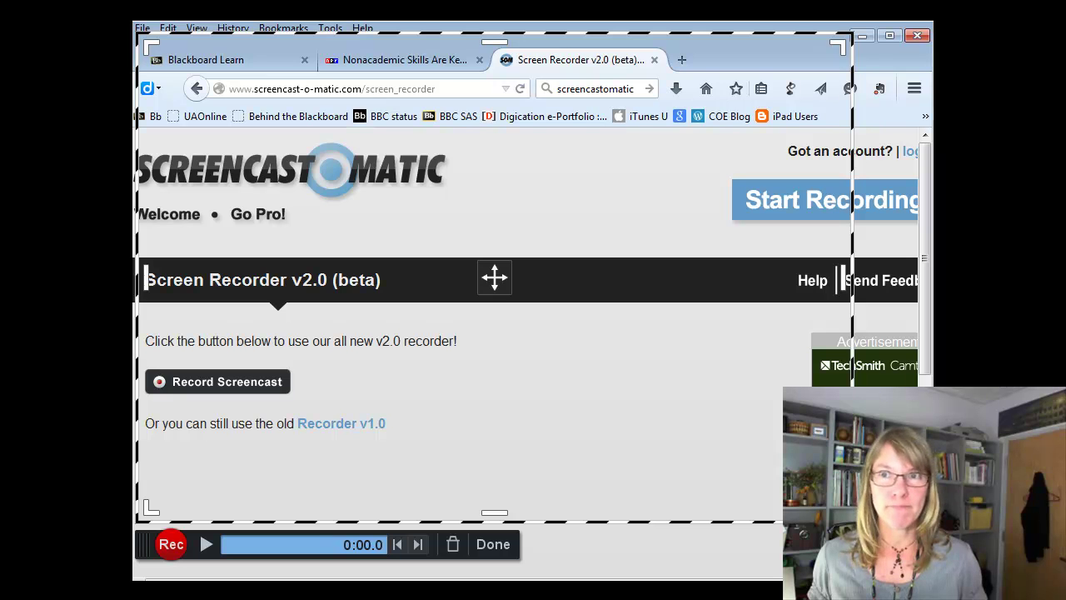
{"action": "left_click", "coordinate": [358, 62]}
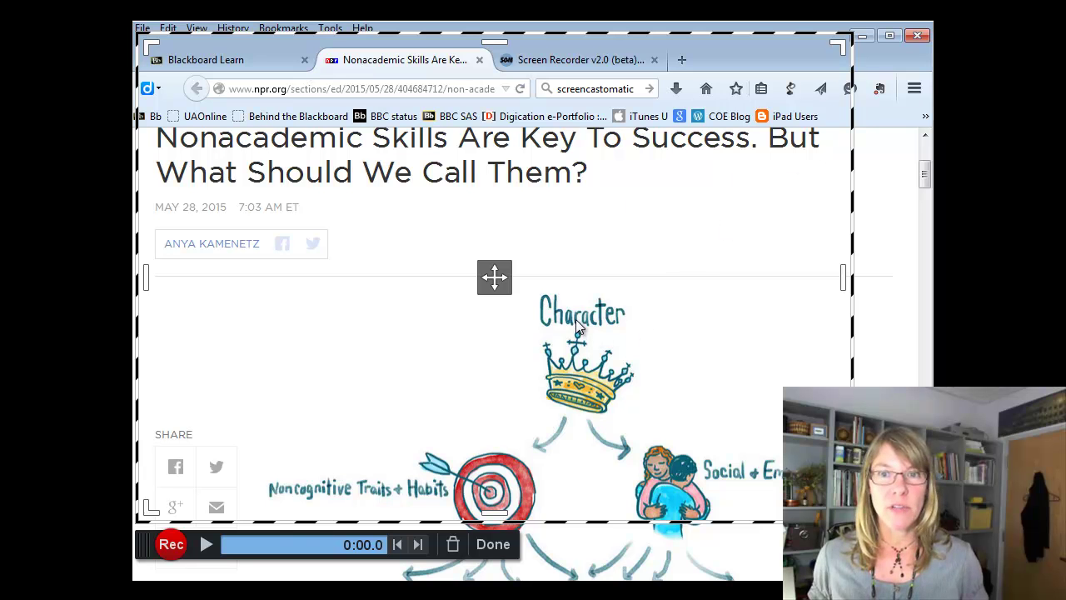
{"action": "left_click_drag", "start_coordinate": [920, 173], "coordinate": [920, 189]}
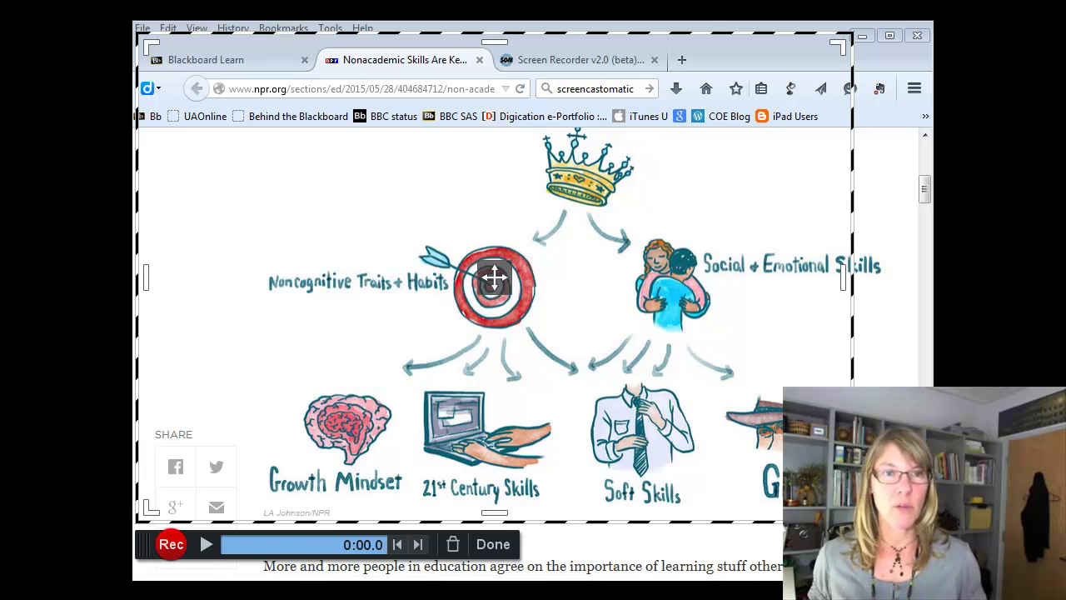
Step: Back on the PowerPoint slide, record a short take, pause, and close the recorder with Done
{"action": "key", "text": "alt+Tab"}
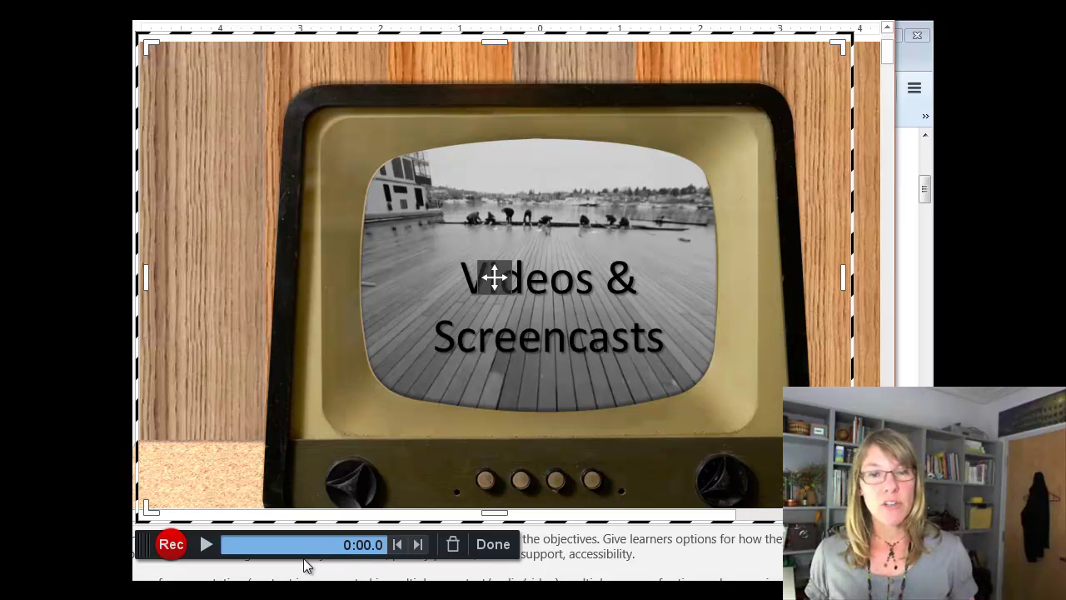
{"action": "left_click", "coordinate": [208, 545]}
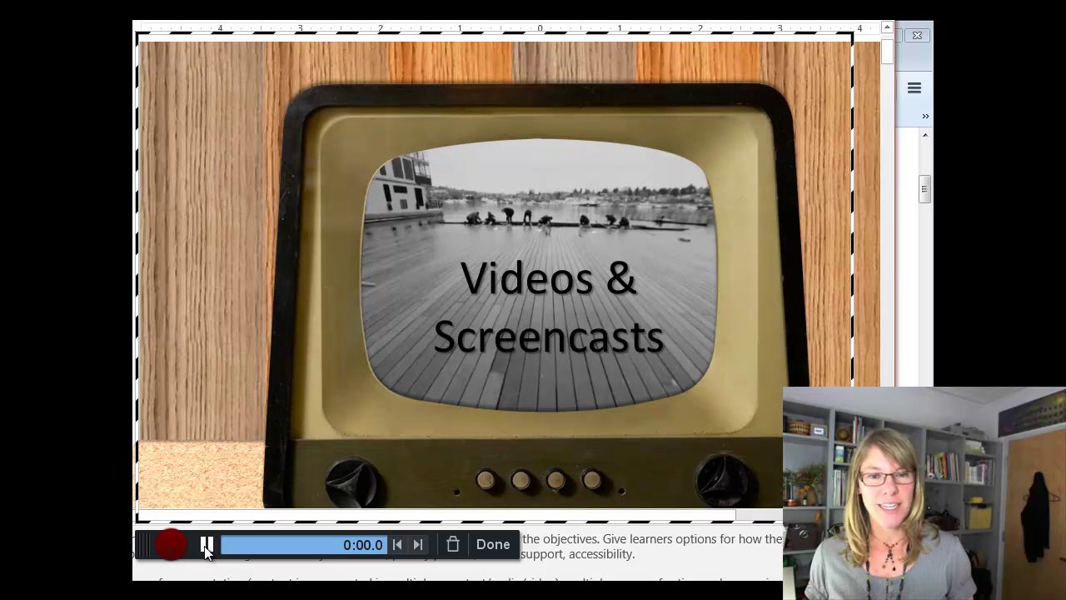
{"action": "left_click", "coordinate": [206, 545]}
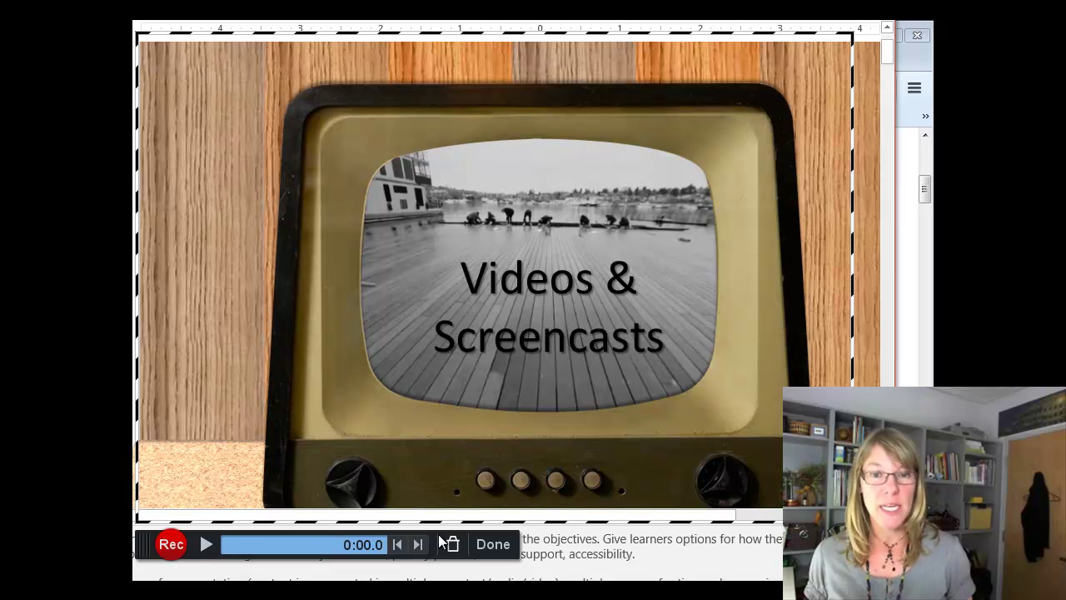
{"action": "left_click", "coordinate": [494, 544]}
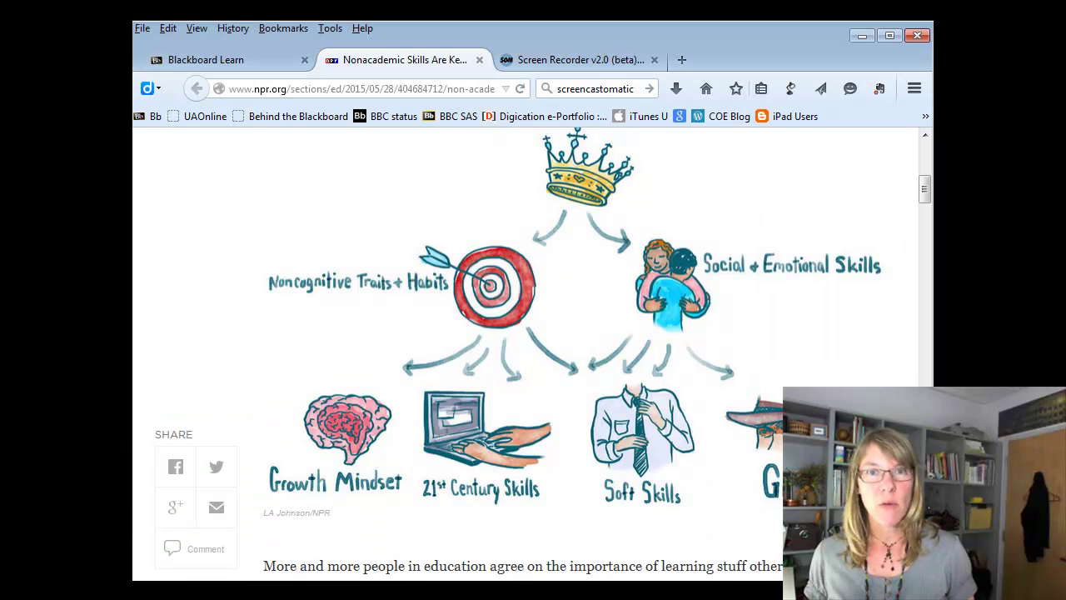
Step: Switch Firefox back to the Screen Recorder tab
{"action": "left_click", "coordinate": [517, 62]}
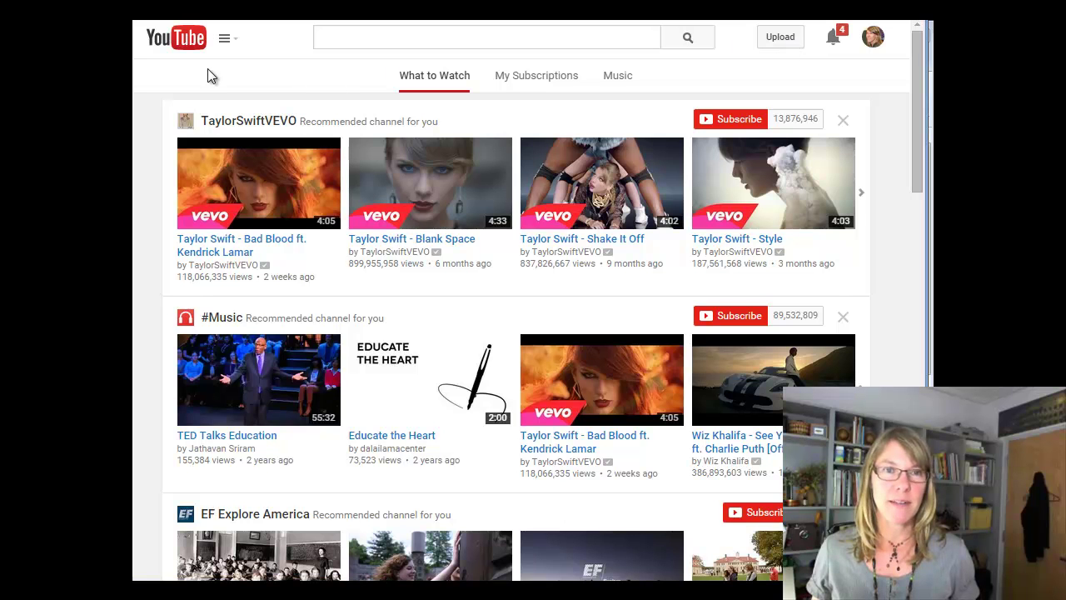
Step: Go through My Channel to Video Manager and edit the Google Sites tutorial
{"action": "left_click", "coordinate": [223, 43]}
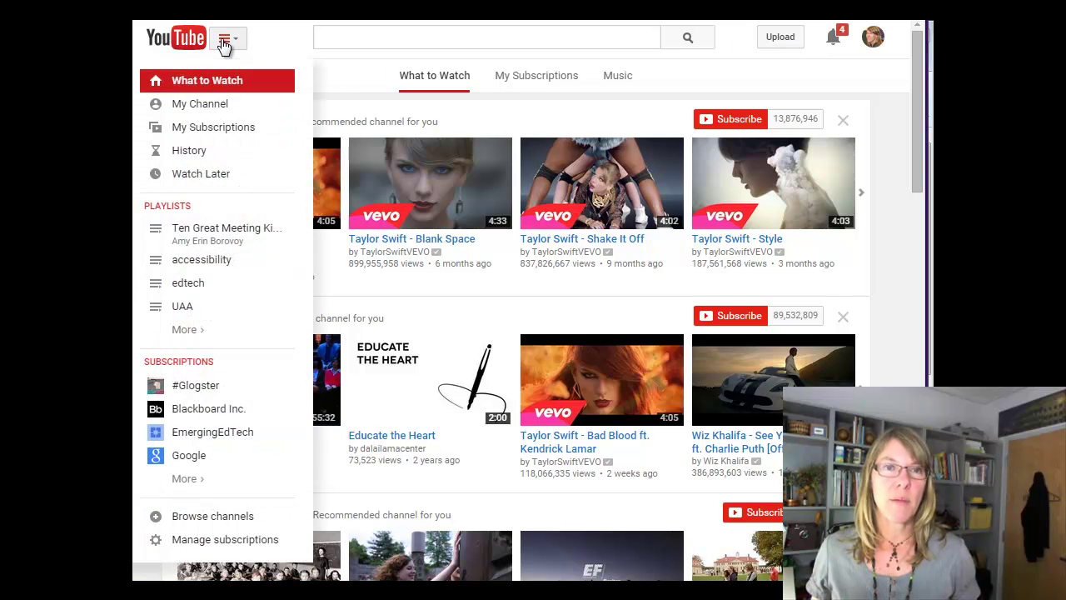
{"action": "left_click", "coordinate": [215, 105]}
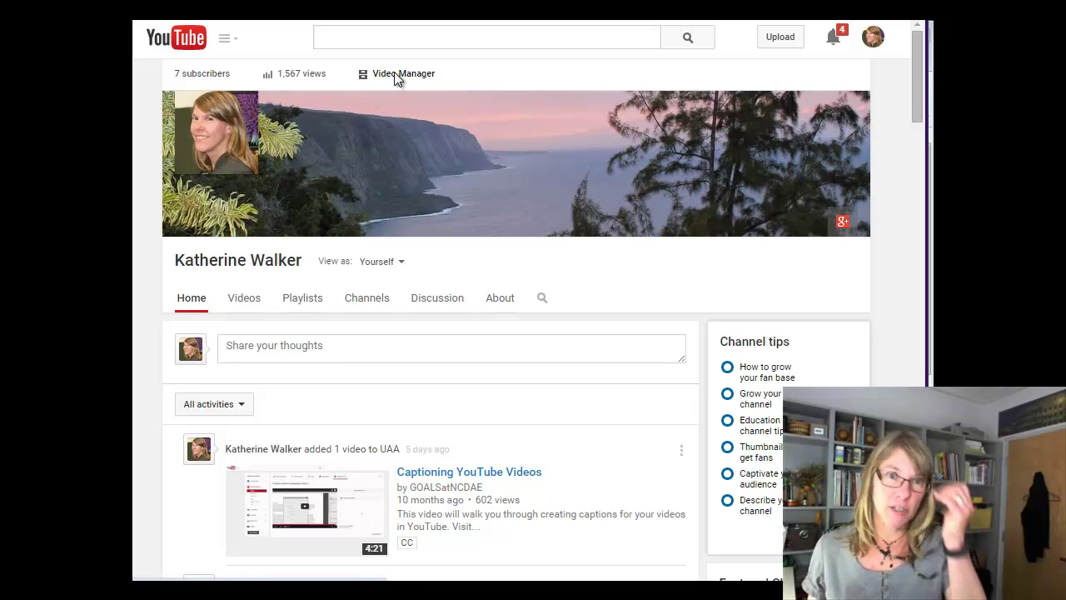
{"action": "left_click", "coordinate": [396, 75]}
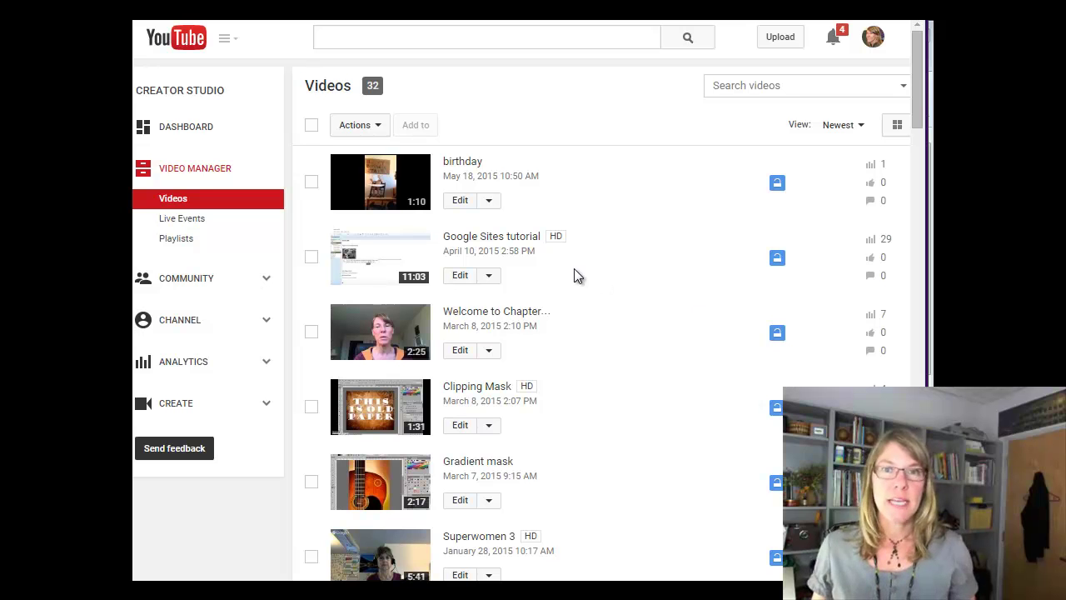
{"action": "left_click", "coordinate": [460, 276]}
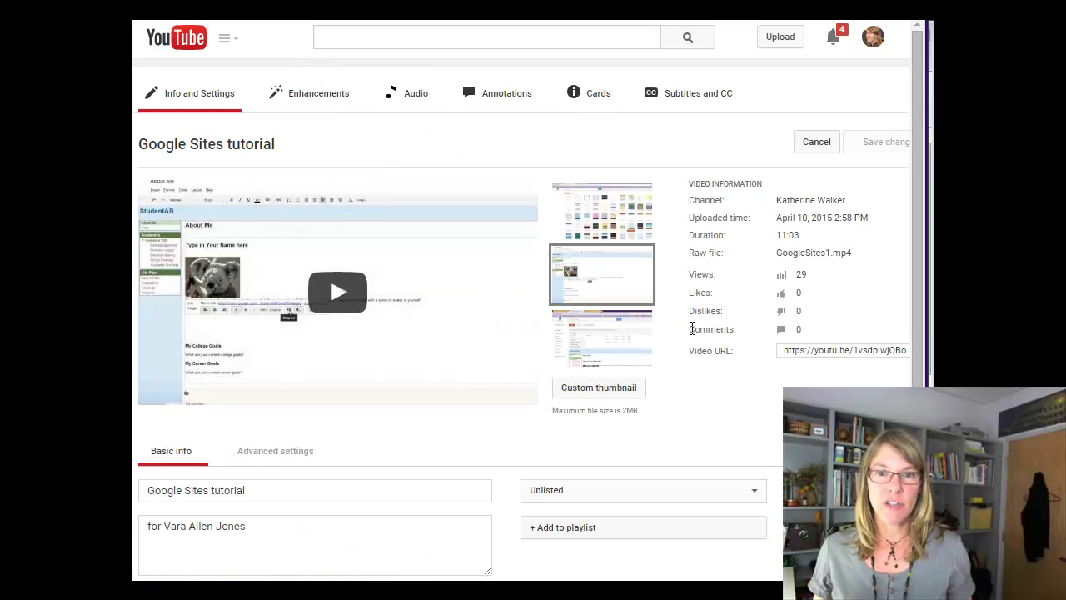
Step: Keep the tutorial's privacy at Unlisted, select its URL, and leave the edit page
{"action": "left_click", "coordinate": [555, 496]}
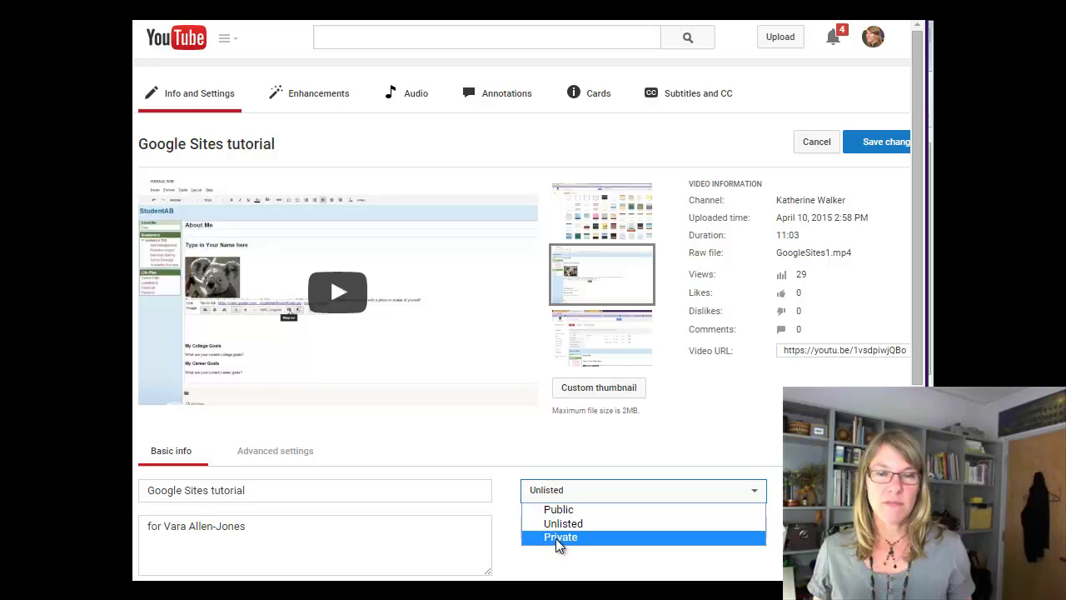
{"action": "left_click", "coordinate": [561, 525]}
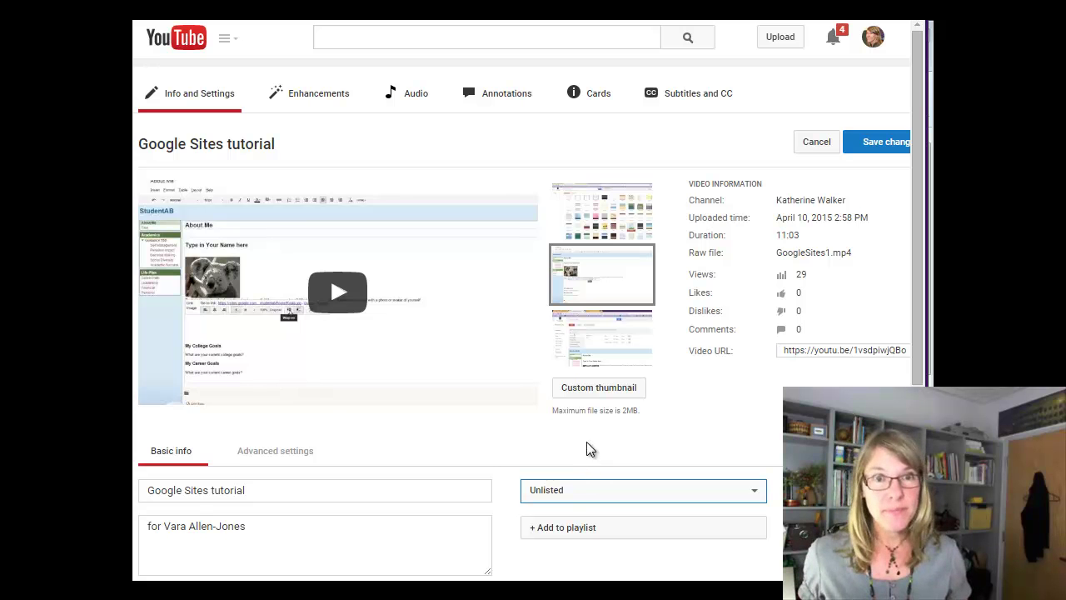
{"action": "left_click", "coordinate": [787, 353]}
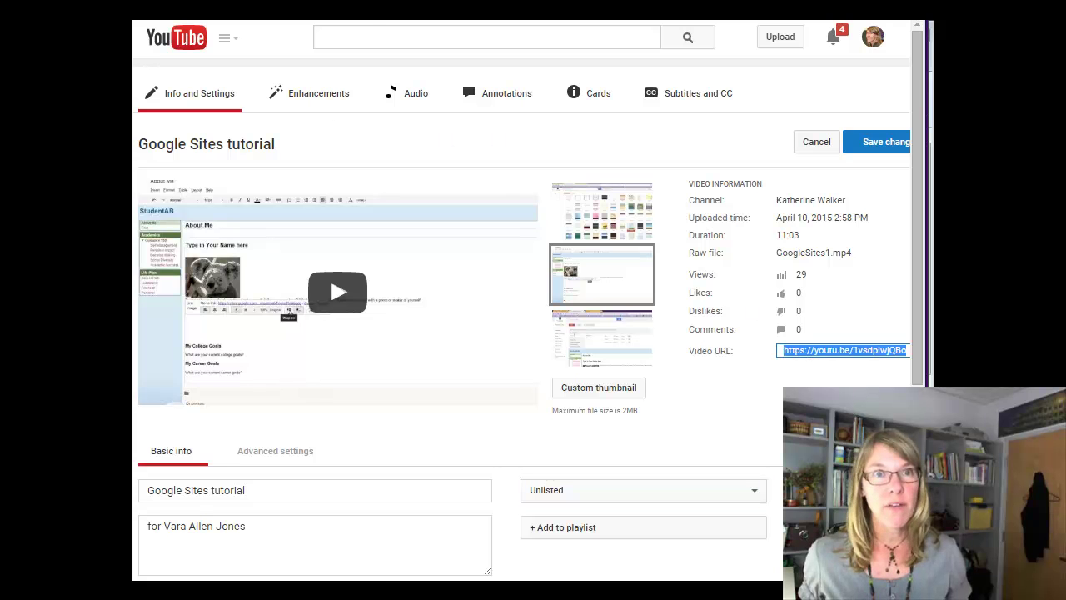
{"action": "left_click", "coordinate": [319, 95]}
{"action": "left_click", "coordinate": [497, 140]}
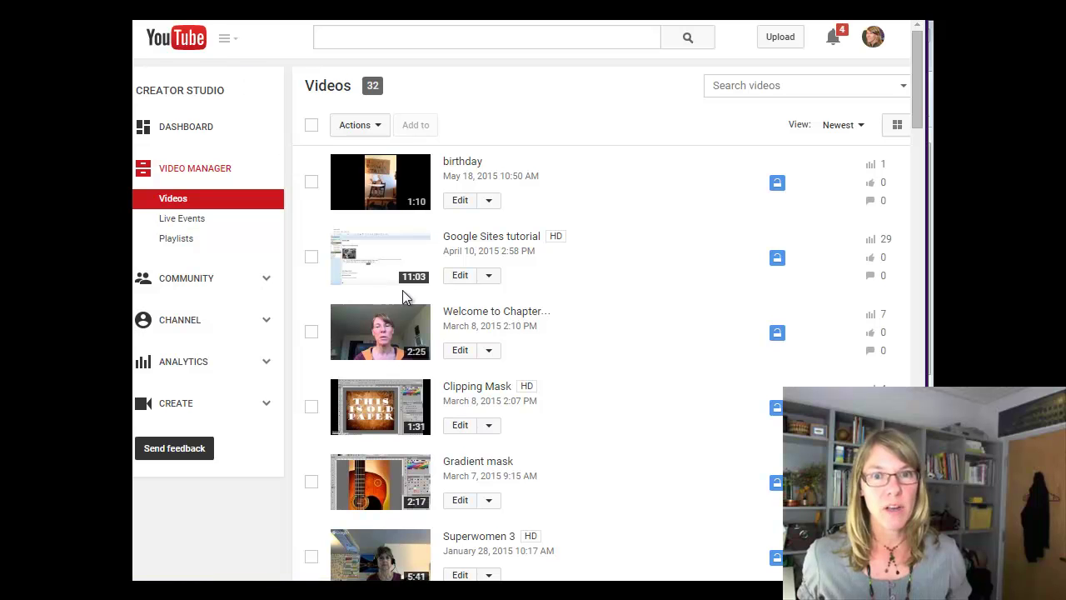
Step: Play the Google Sites tutorial, exit fullscreen, and open Share to show its youtu.be link
{"action": "left_click", "coordinate": [391, 251]}
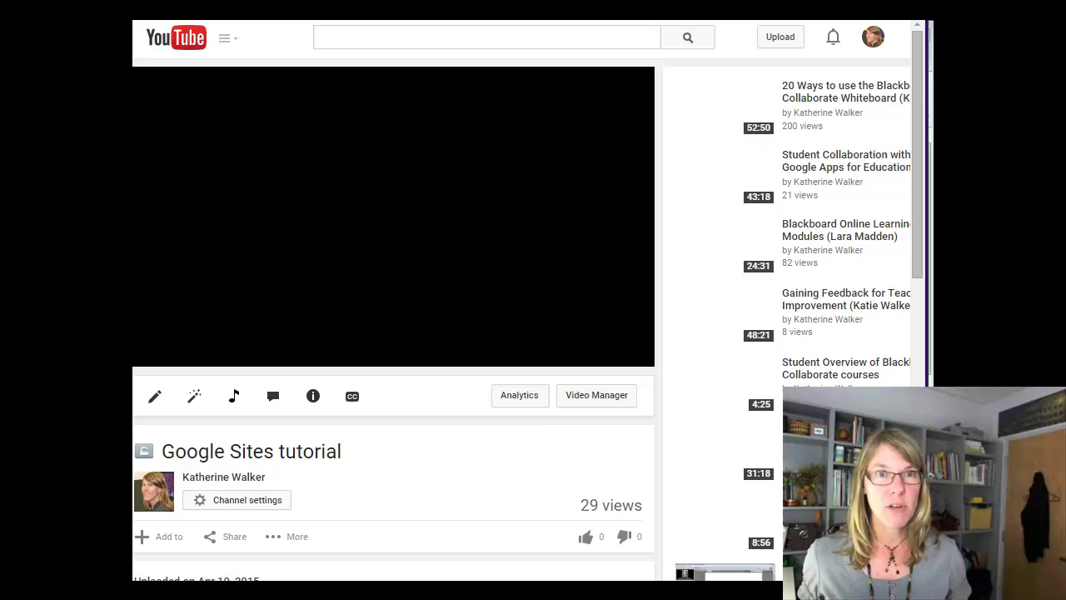
{"action": "key", "text": "F11"}
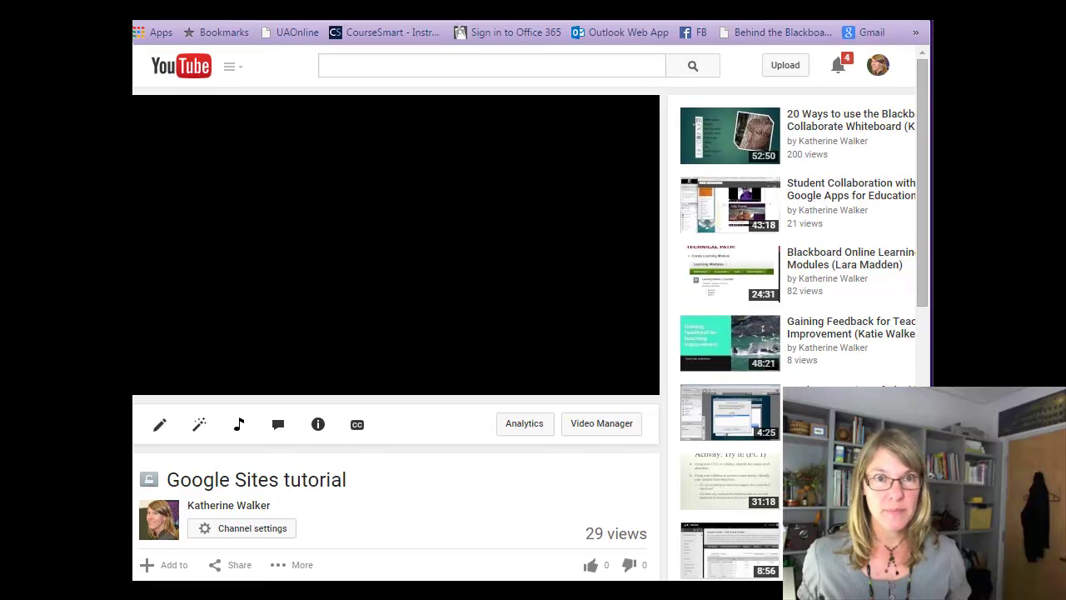
{"action": "left_click", "coordinate": [244, 50]}
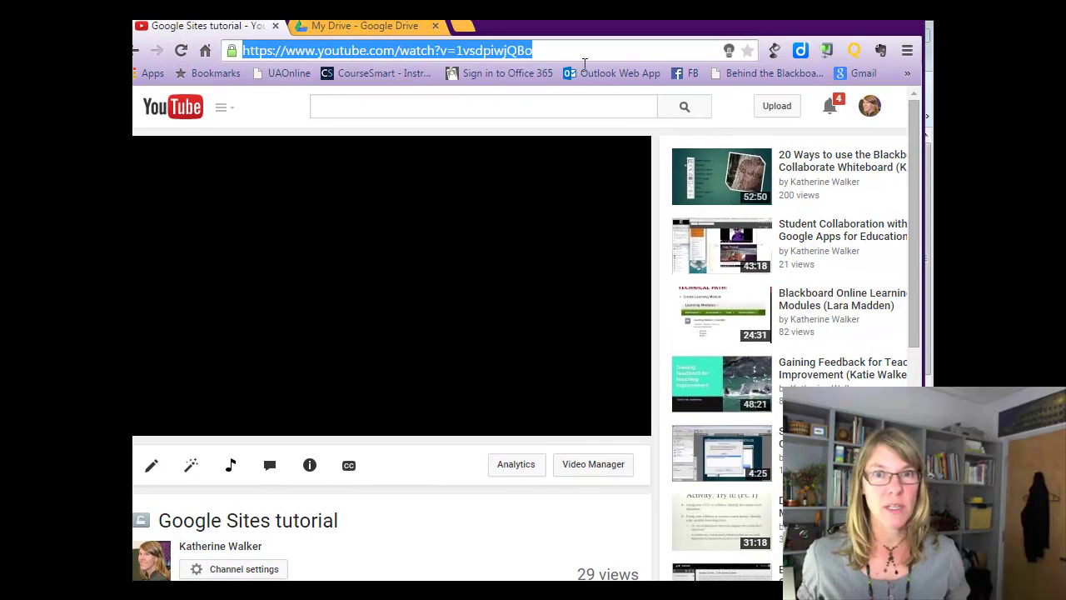
{"action": "scroll", "coordinate": [436, 317], "scroll_direction": "down", "scroll_amount": 4}
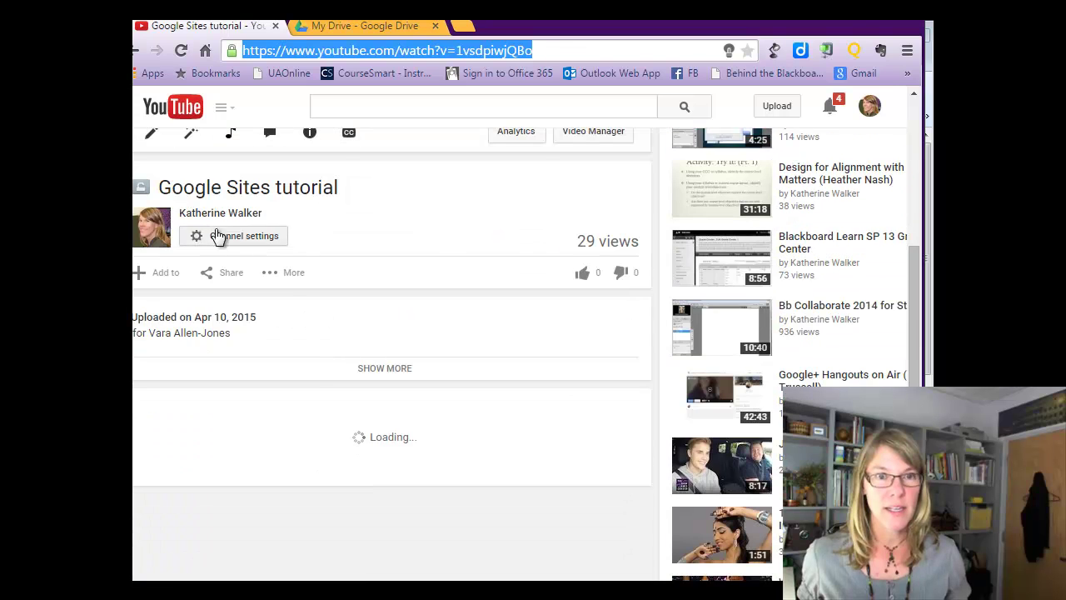
{"action": "left_click", "coordinate": [236, 274]}
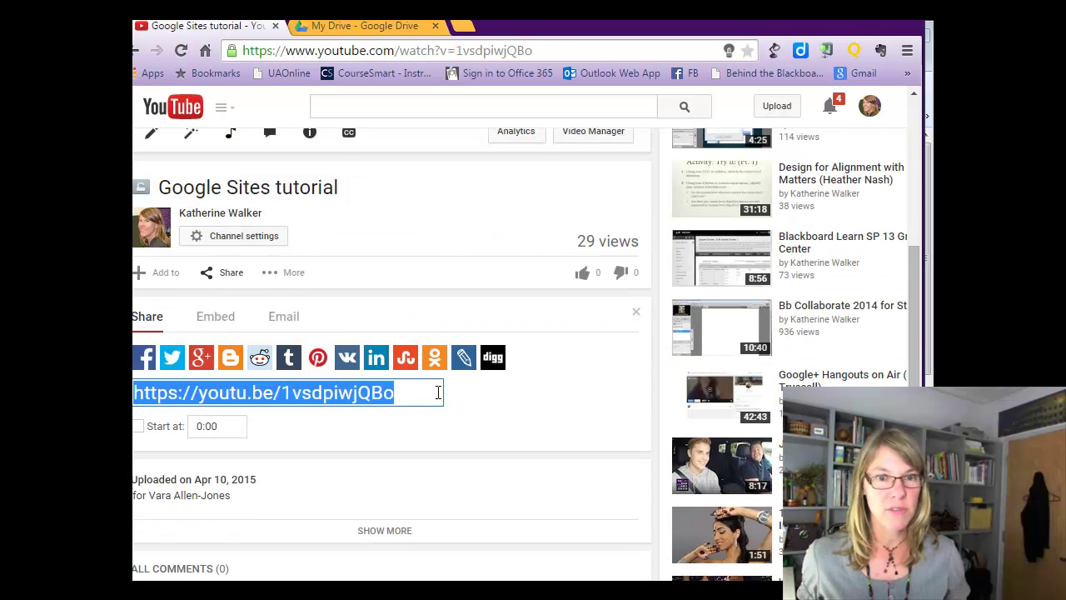